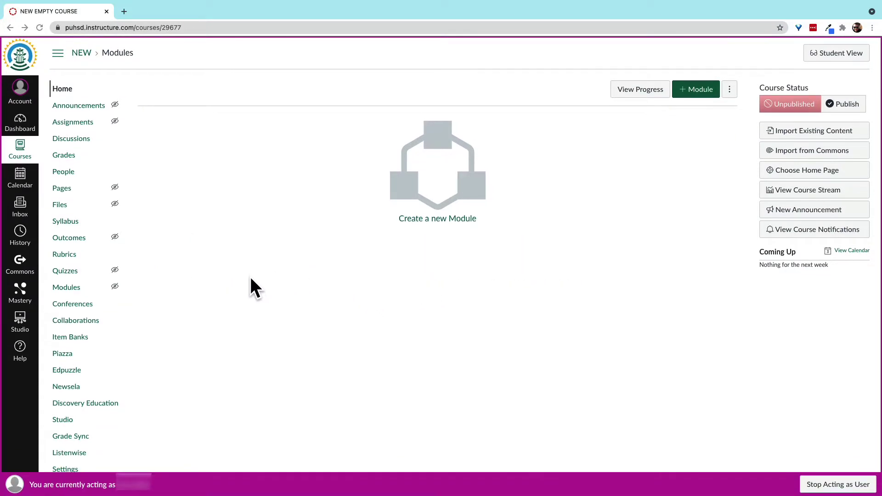
Step: From course Settings, go to Import Course Content and list the available content types
click(69, 469)
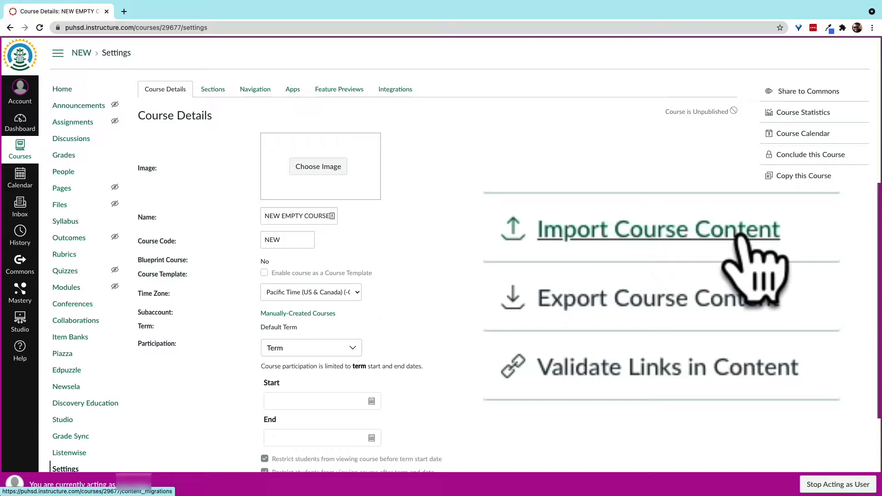
click(817, 197)
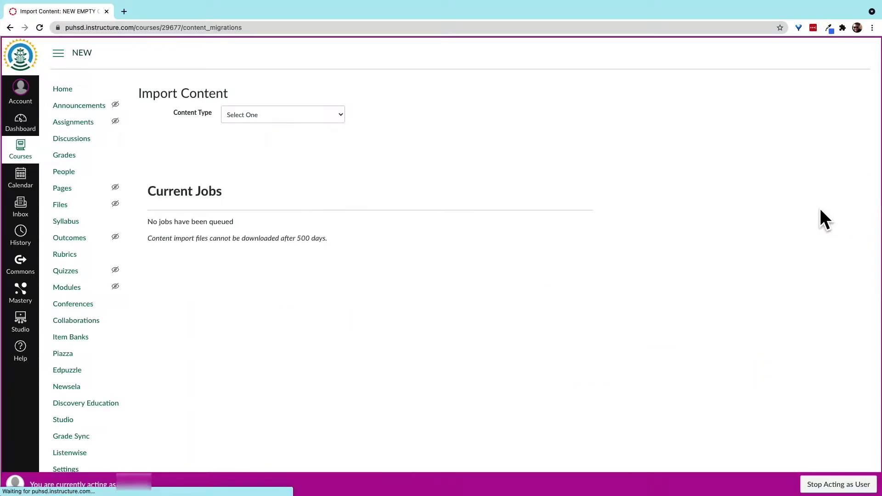
click(302, 118)
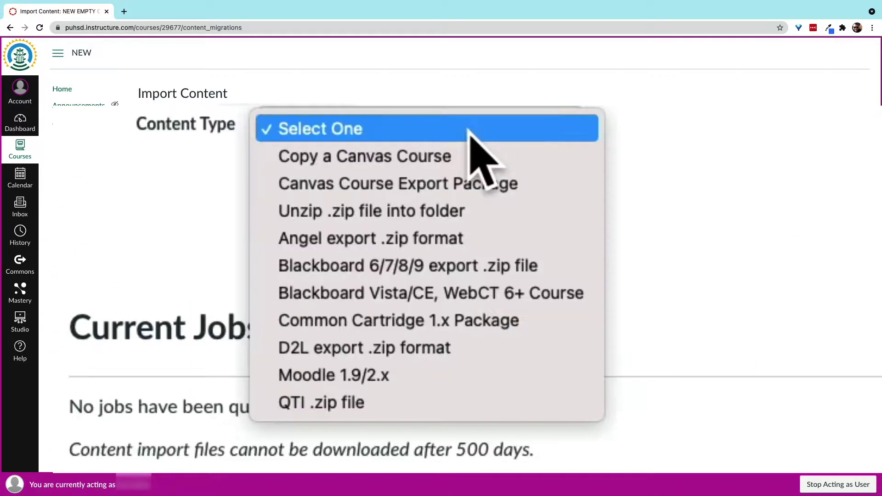
Step: Queue a Copy a Canvas Course import from U S History 2/4/6 using Select specific content
click(575, 159)
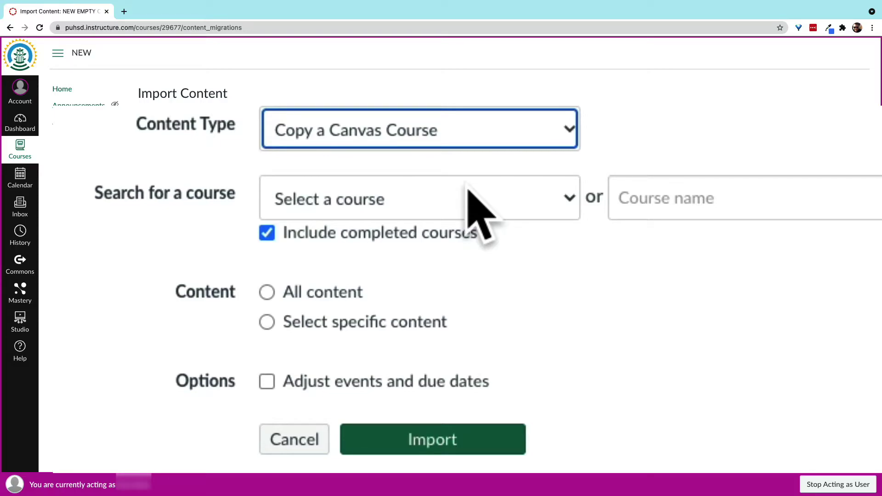
click(474, 211)
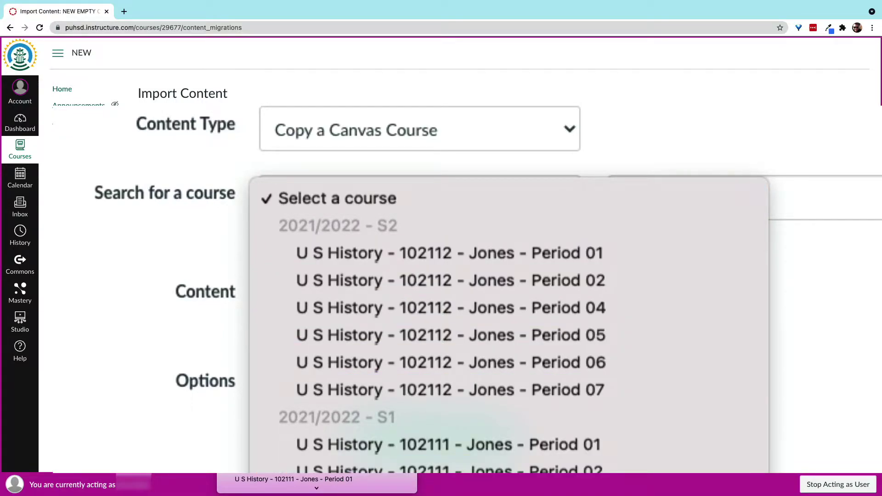
key(Return)
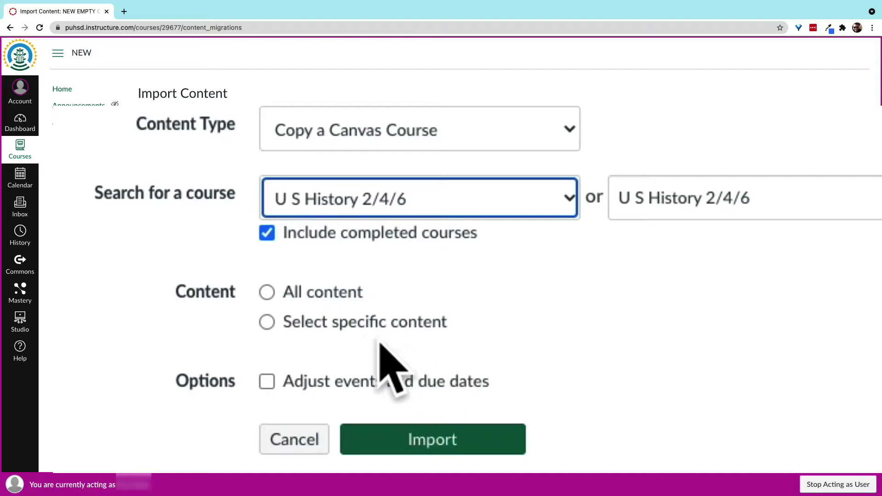
click(267, 322)
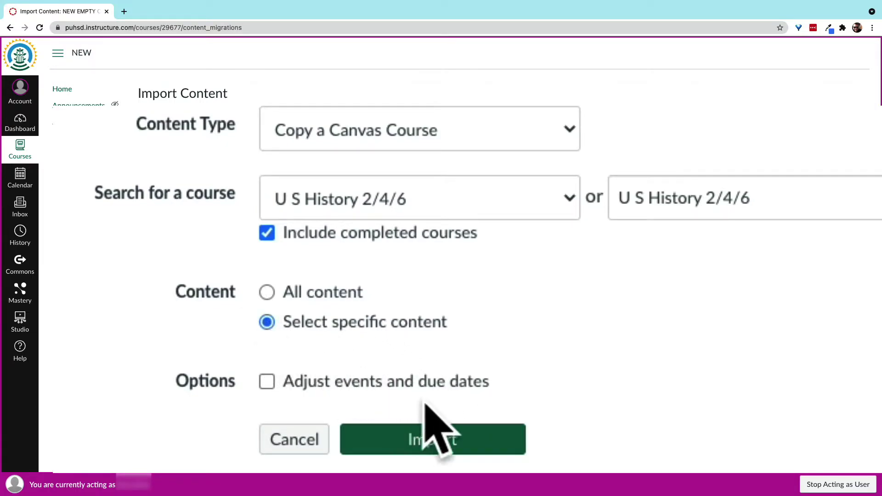
click(488, 441)
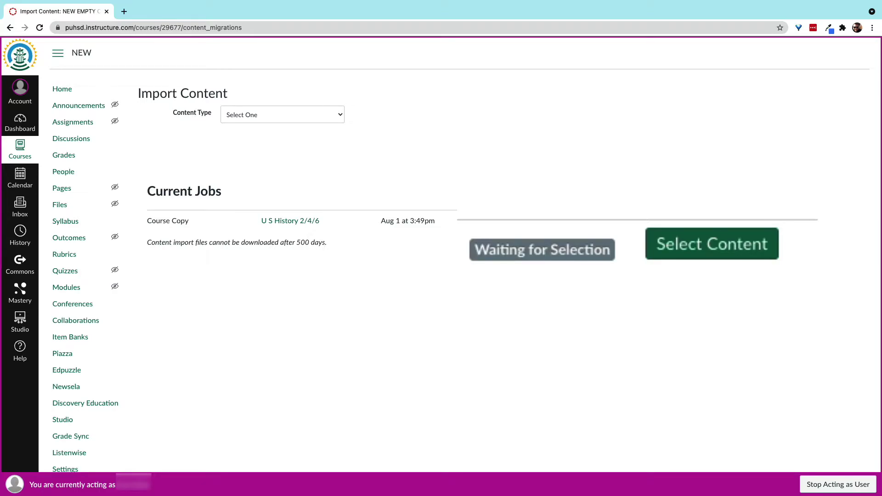
Step: Select only the Quizzes assignment folder from U S History 2/4/6 and run the copy
click(756, 256)
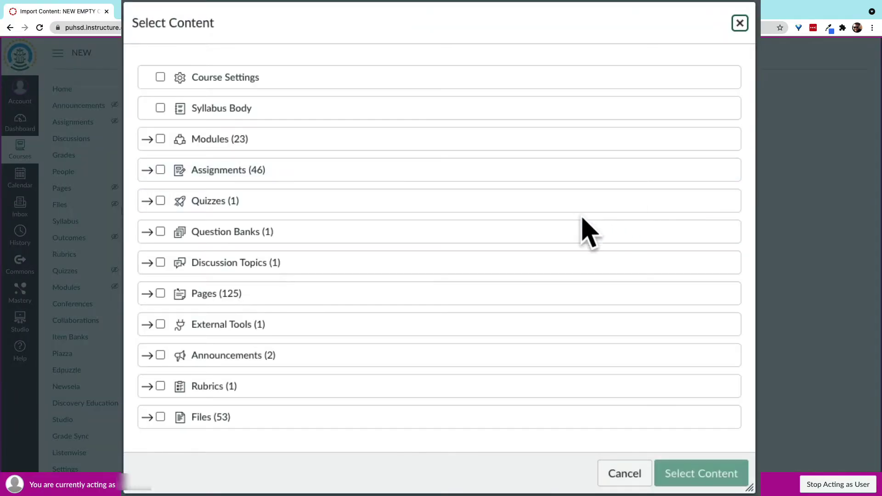
click(148, 140)
click(148, 140)
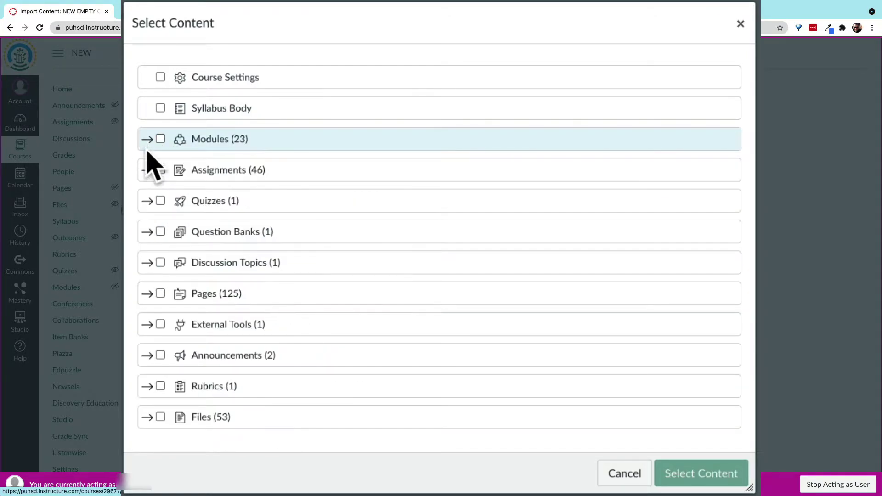
click(147, 170)
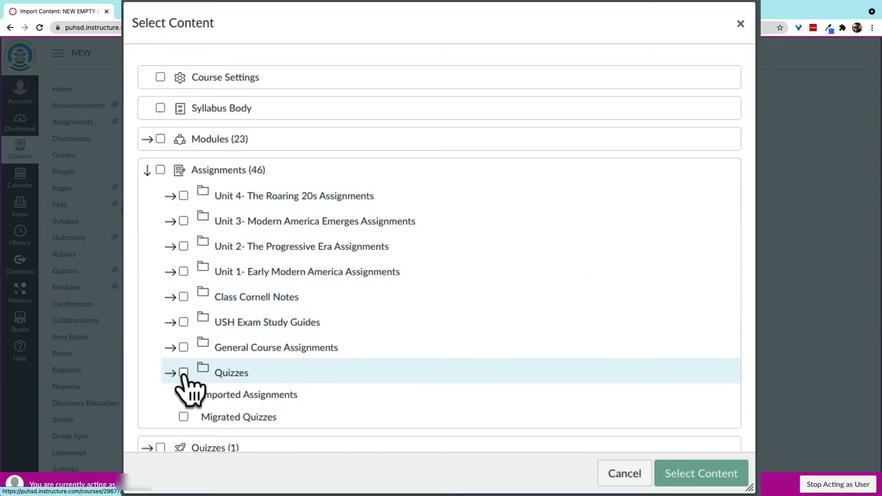
click(147, 170)
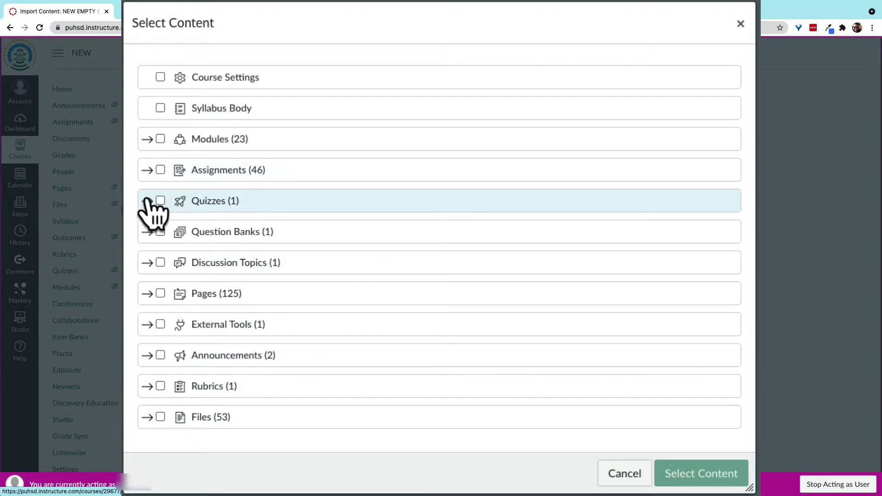
click(148, 202)
click(147, 171)
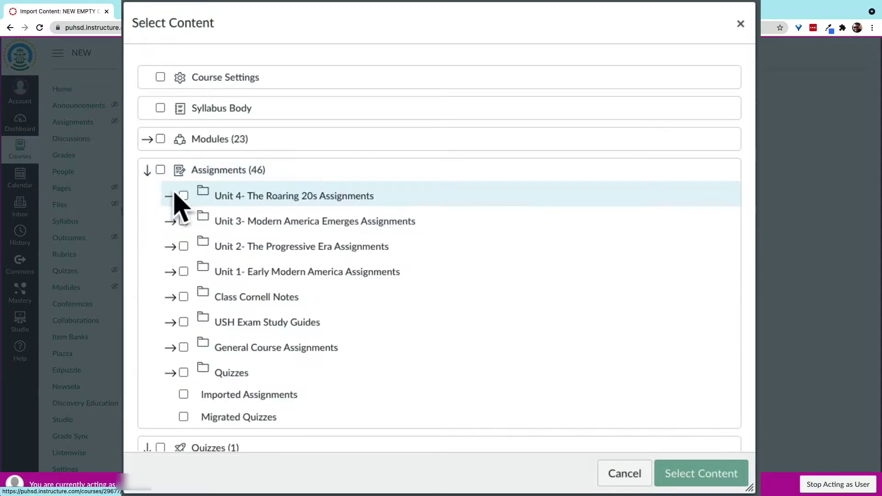
click(183, 372)
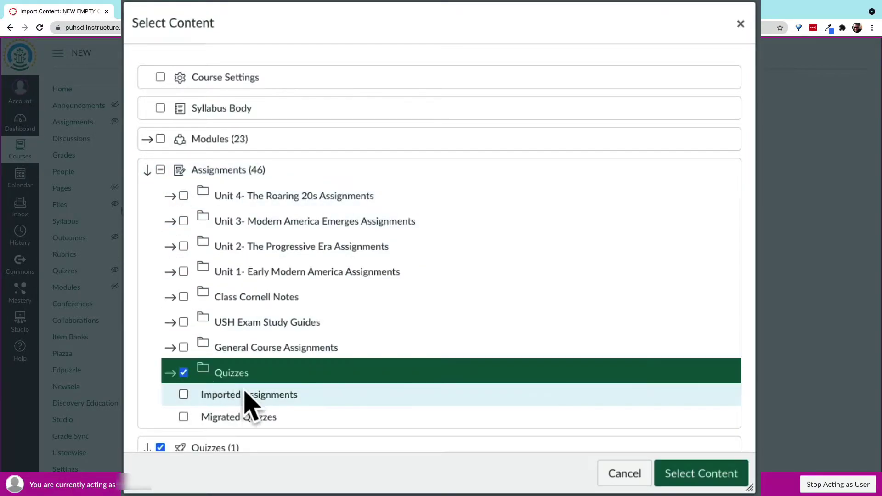
click(682, 478)
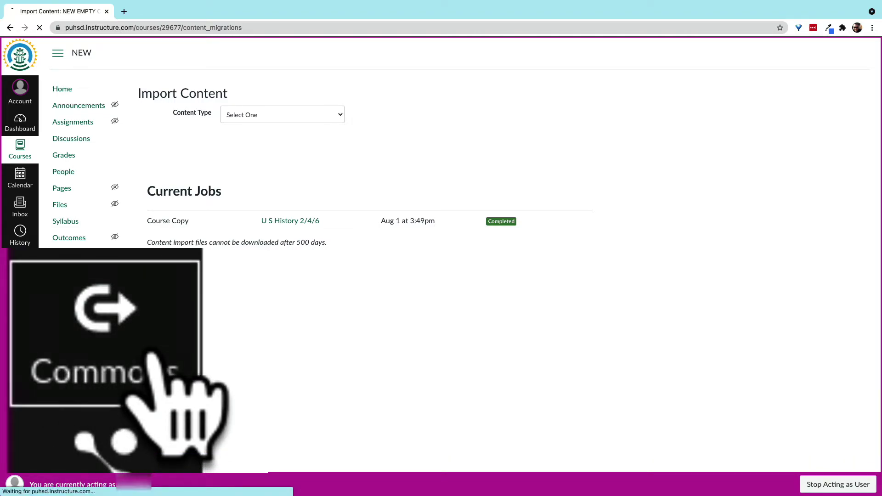
Step: Filter Commons to Courses from Perris Union High School District and open the PUHSD teacher template
click(30, 272)
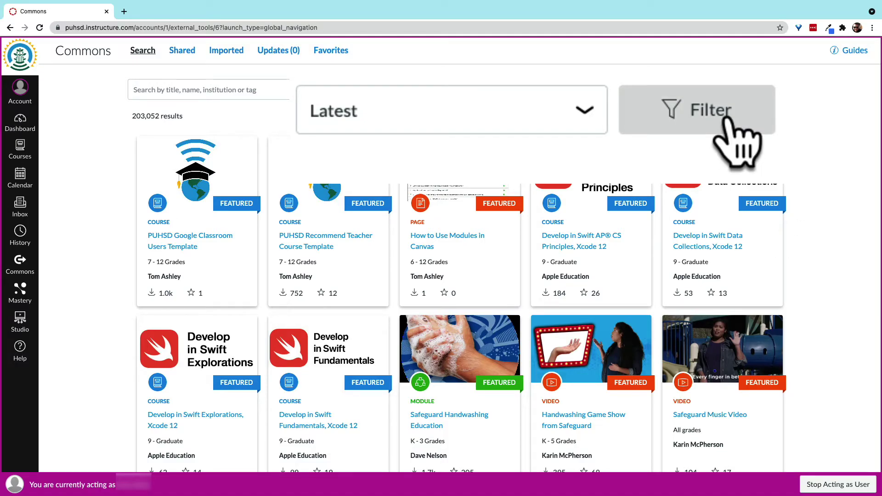
click(770, 93)
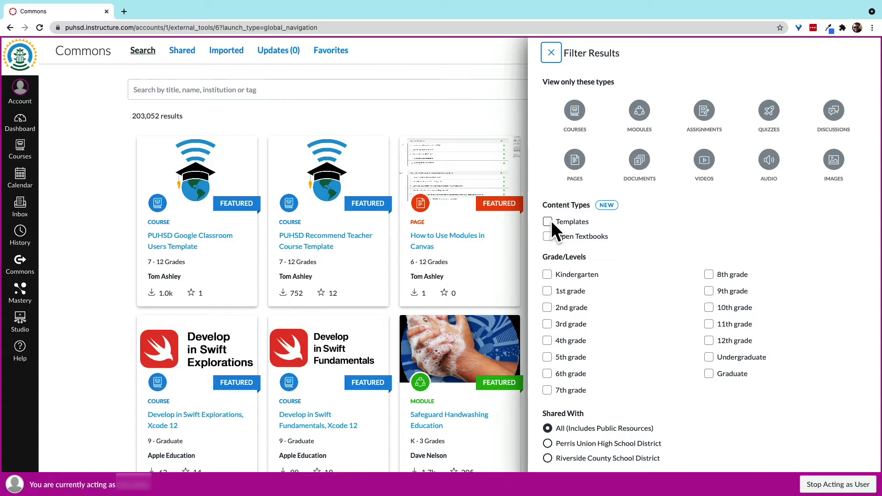
click(574, 120)
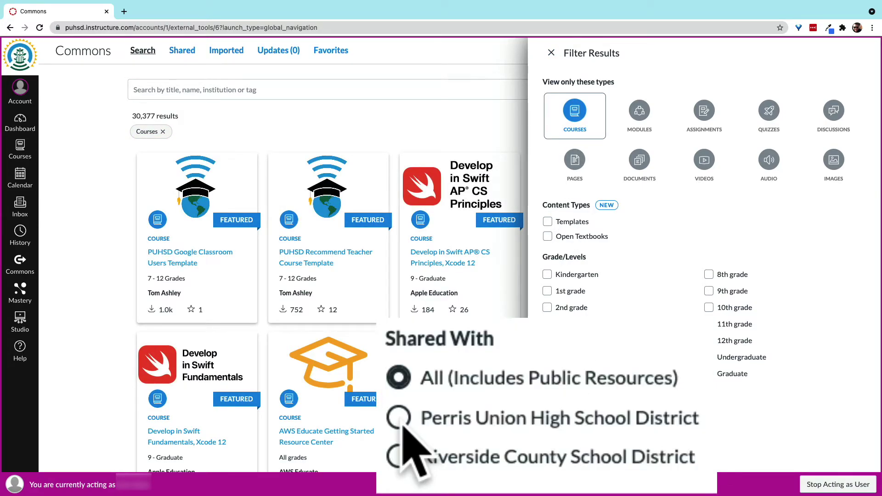
click(401, 420)
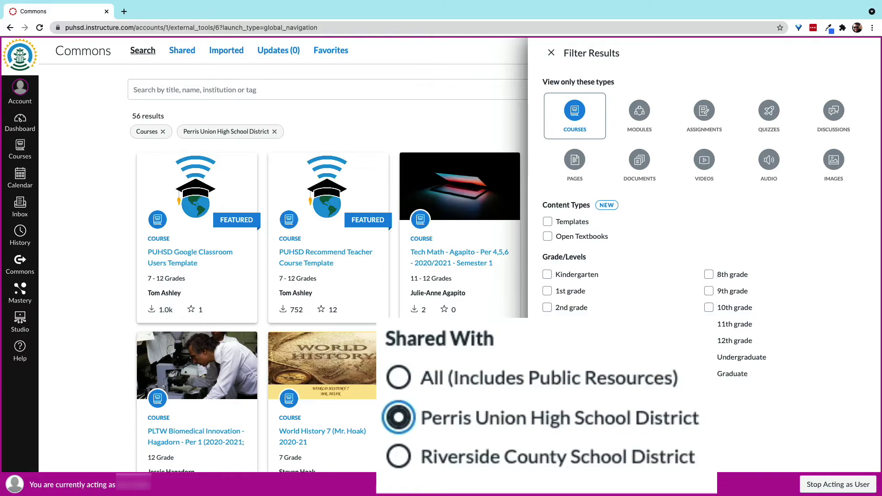
click(352, 269)
click(343, 261)
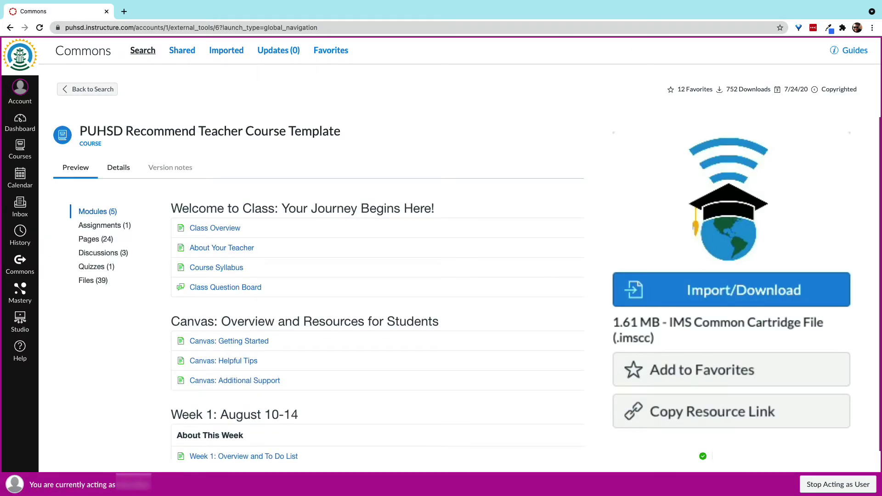
Step: Import the PUHSD Recommend Teacher Course Template into NEW EMPTY COURSE
click(743, 301)
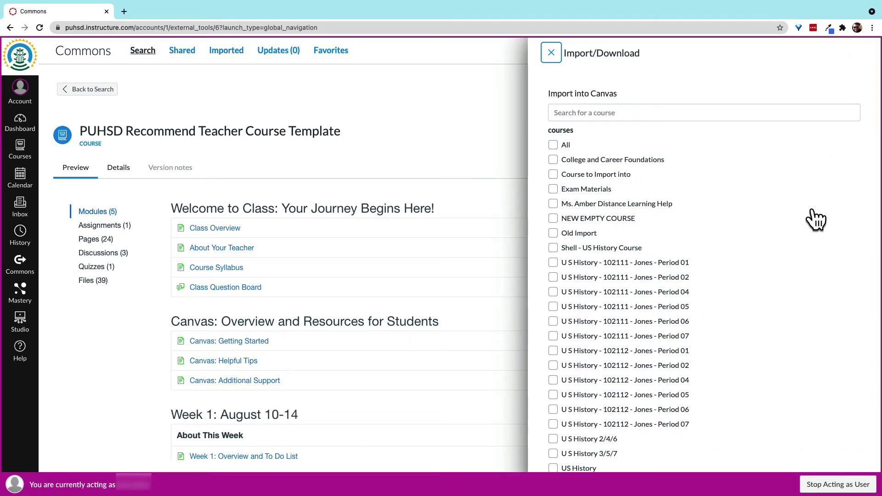
scroll(816, 219, down, 3)
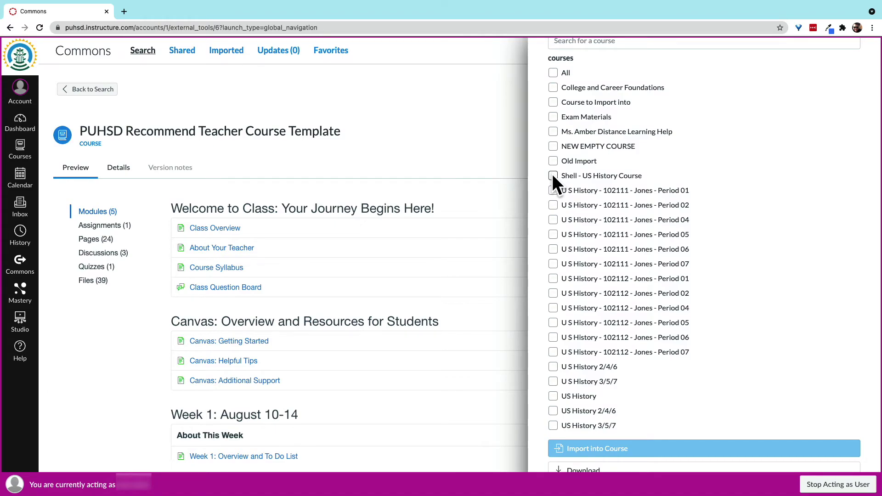
click(552, 146)
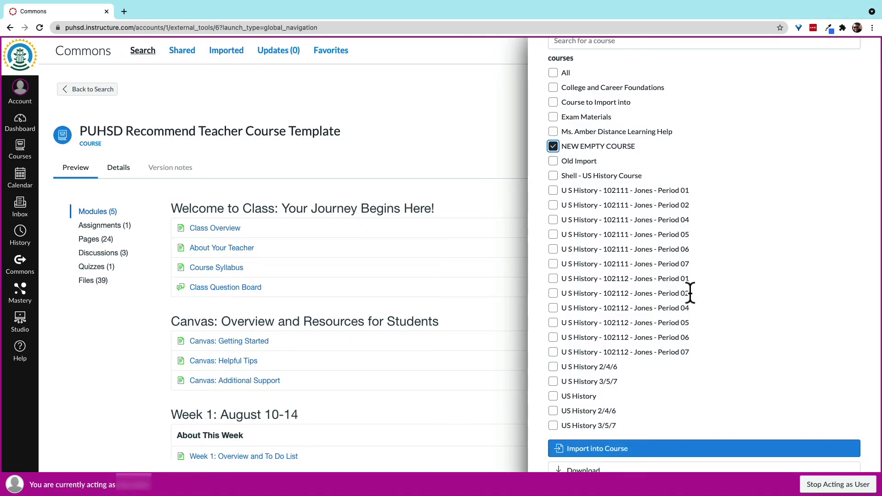
click(630, 450)
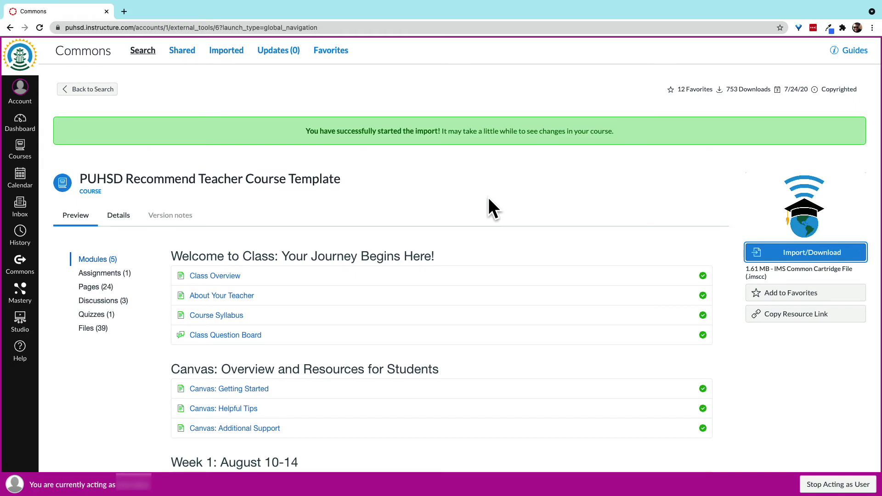
Step: Go to NEW EMPTY COURSE and edit its imported template home page
click(20, 150)
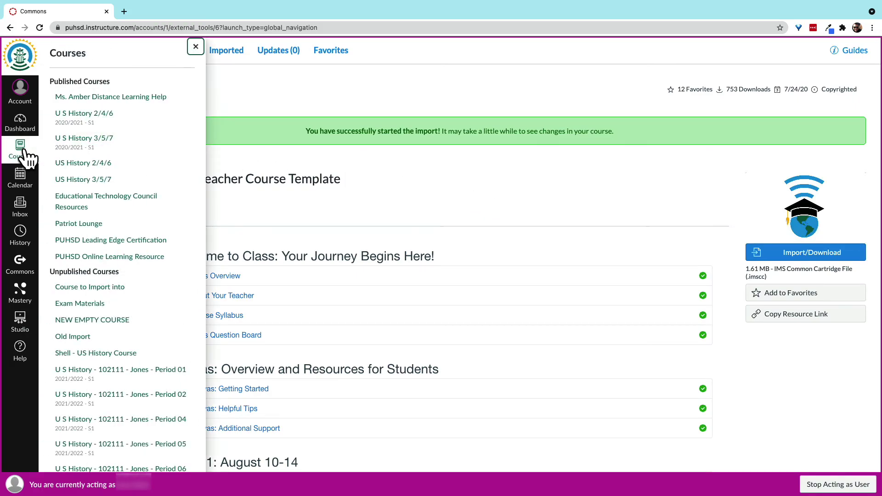
click(113, 321)
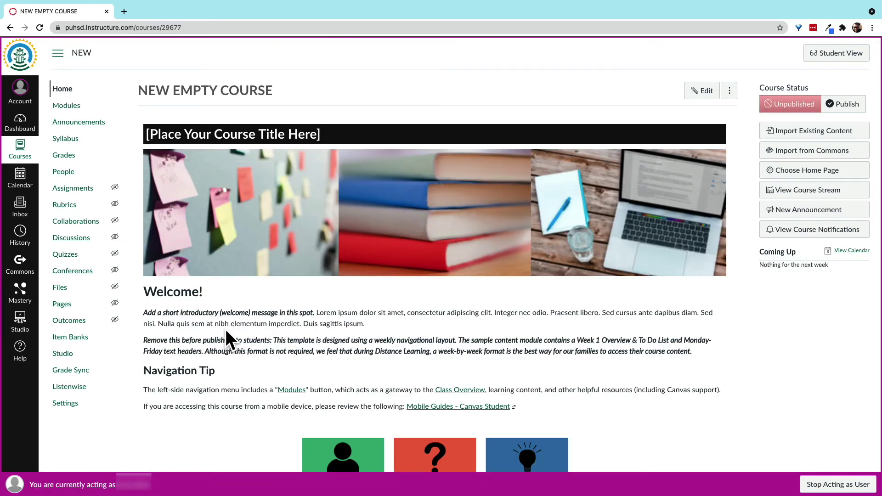
scroll(225, 329, down, 1)
click(701, 56)
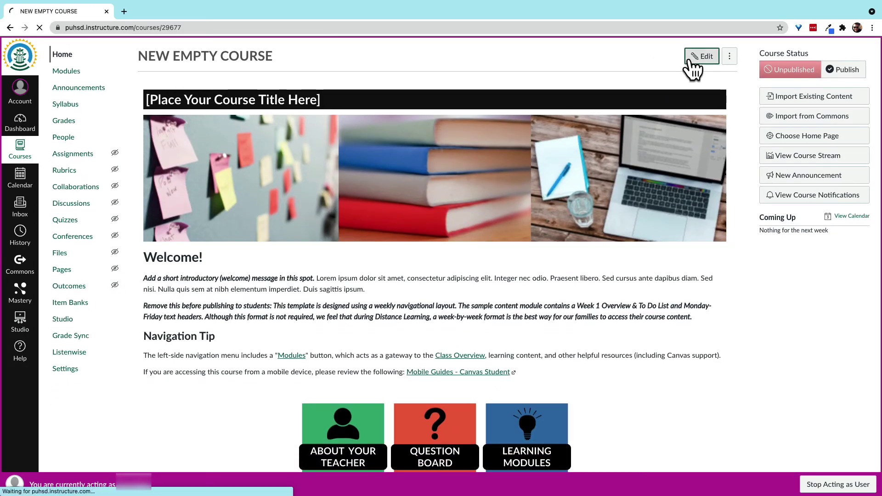
scroll(597, 244, down, 1)
scroll(597, 243, down, 5)
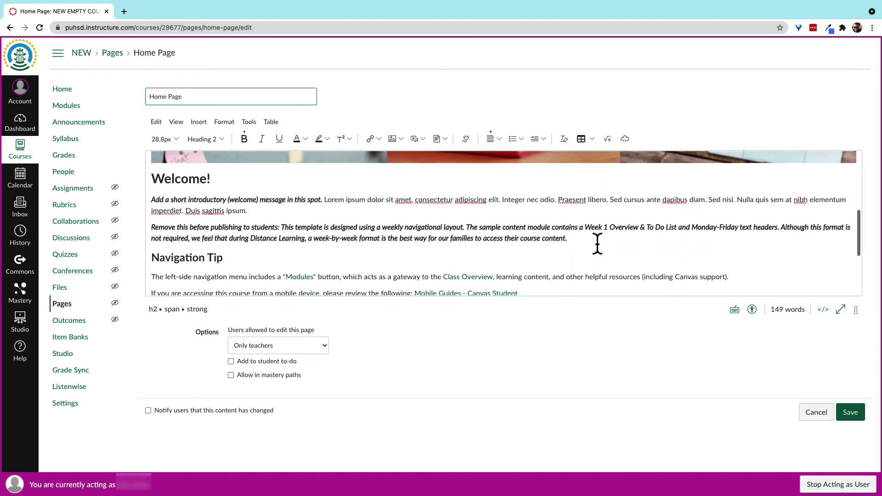
scroll(597, 244, up, 6)
scroll(596, 244, up, 1)
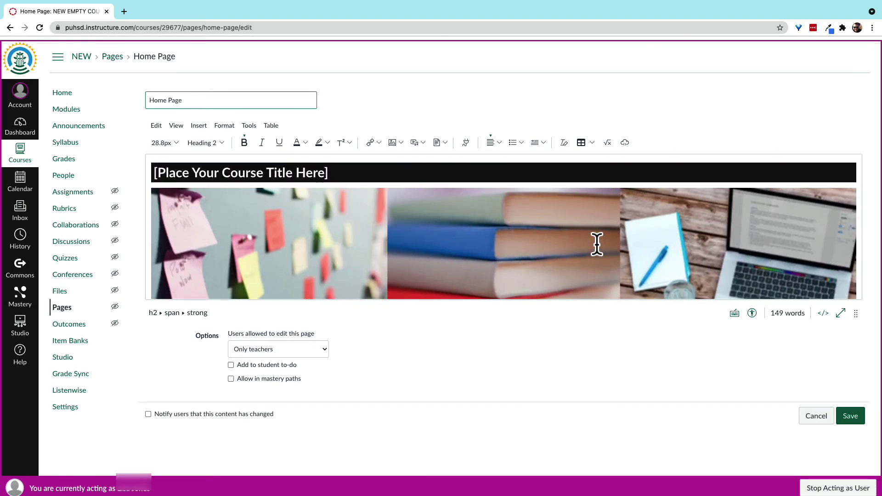